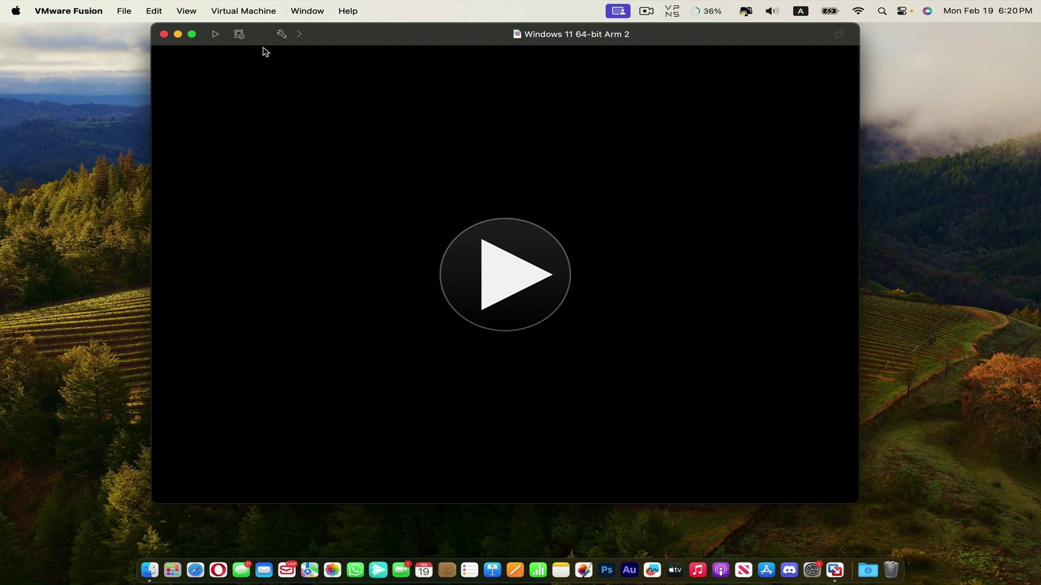
Open the VM's General settings and inspect the guest OS list without changing it.
click(281, 34)
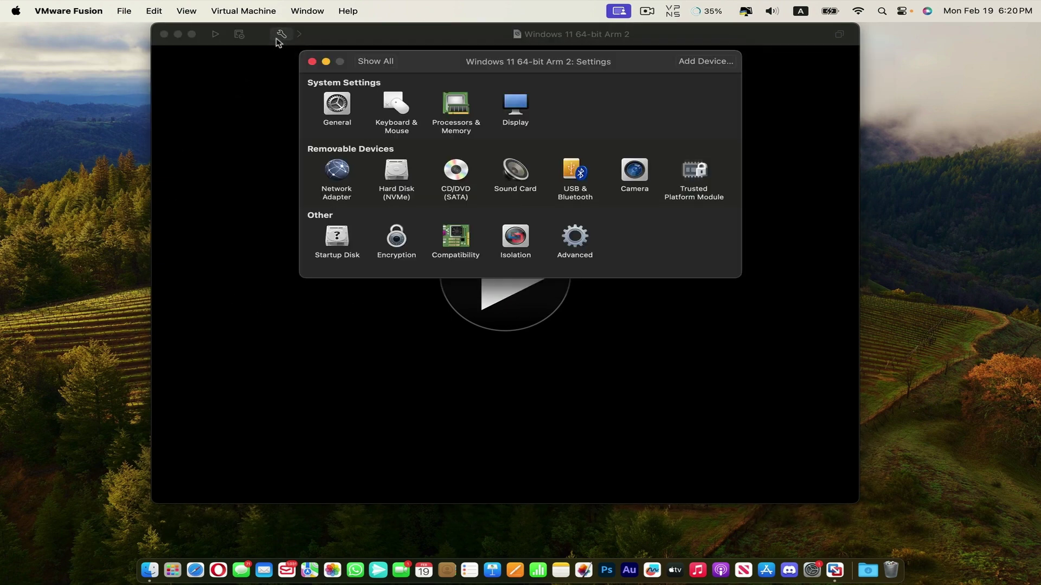
click(336, 105)
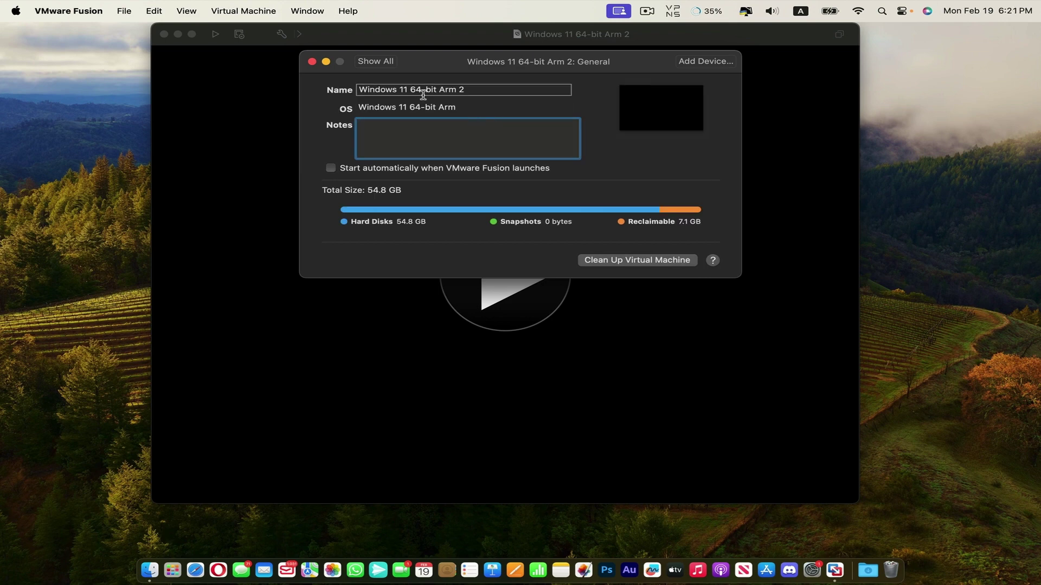
click(395, 109)
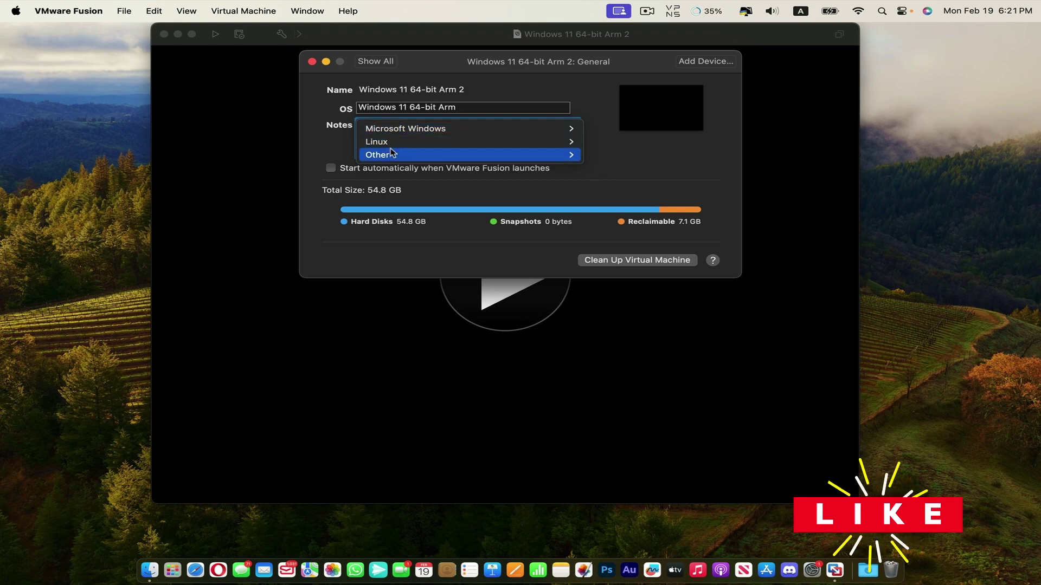
click(406, 111)
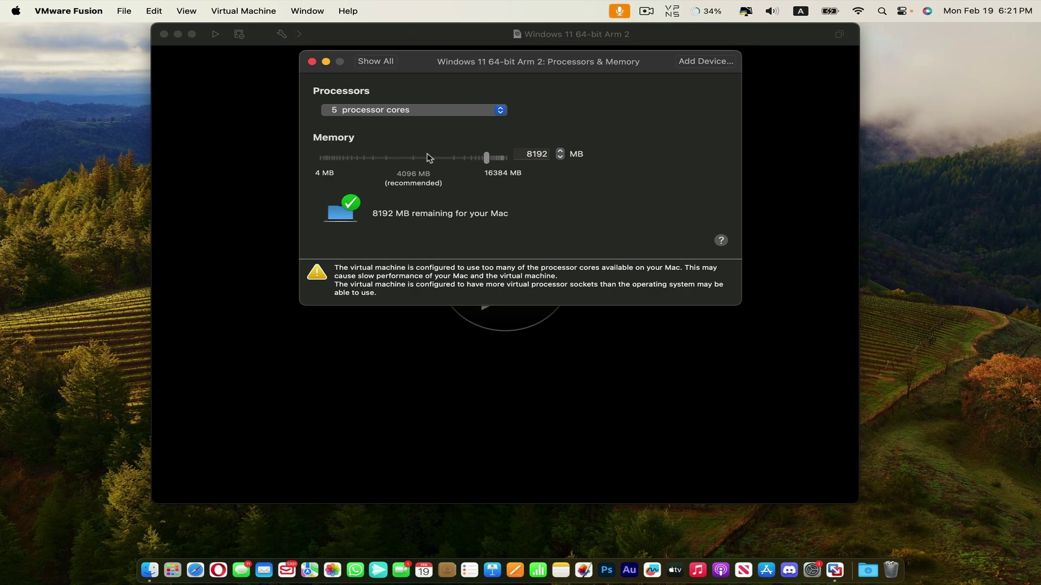
Review the Display pane's 3D acceleration and 8192 MB graphics memory, then go back to the overview.
key(super+l)
click(508, 108)
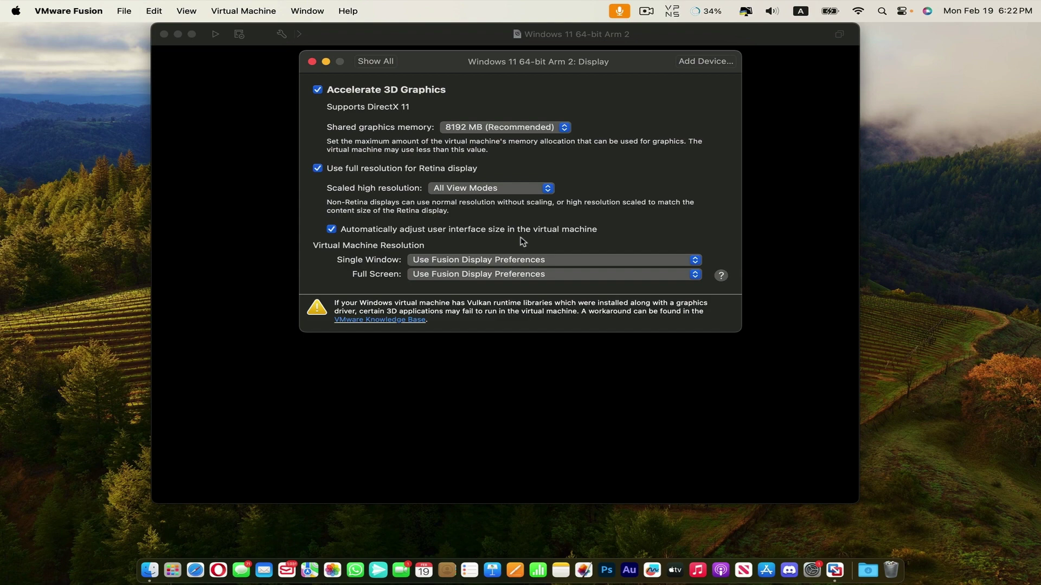
key(super+l)
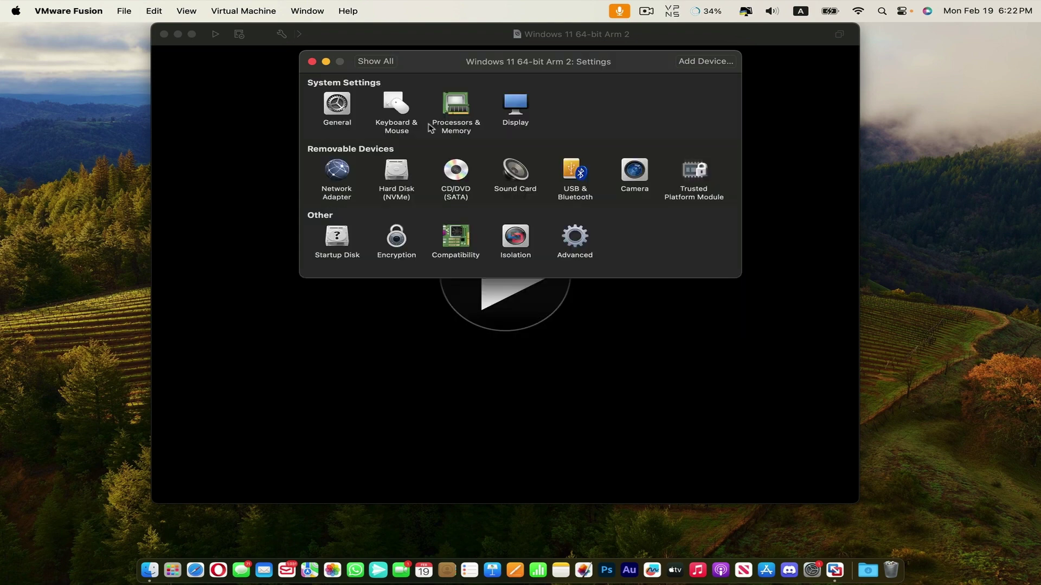
click(341, 171)
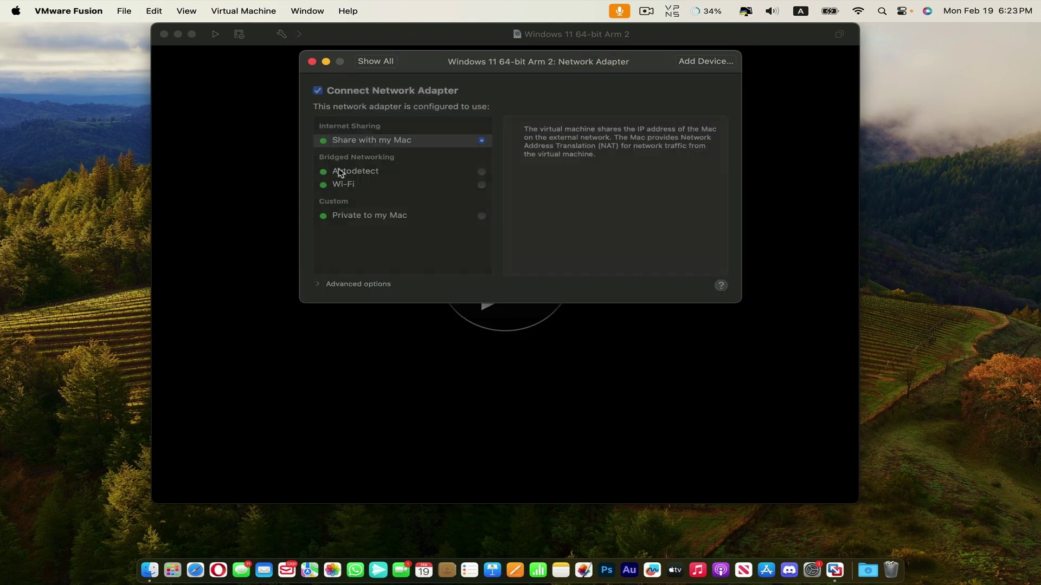
key(super+l)
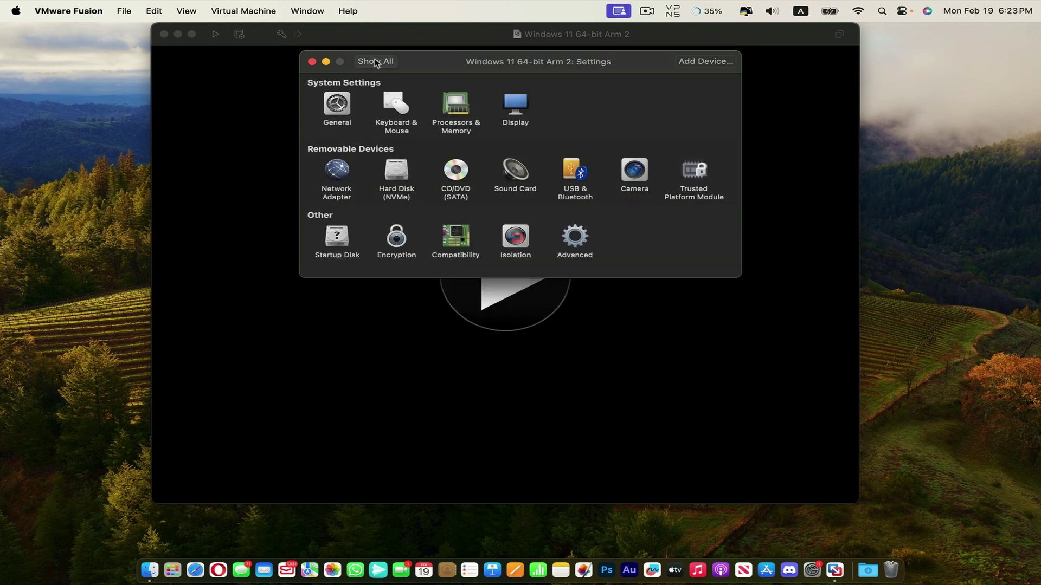
click(383, 190)
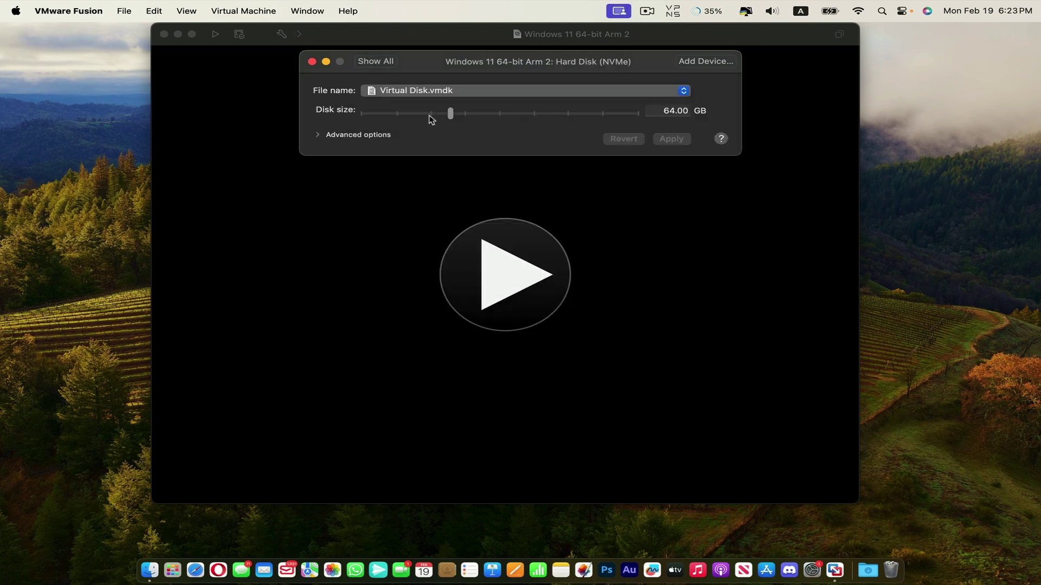
click(315, 134)
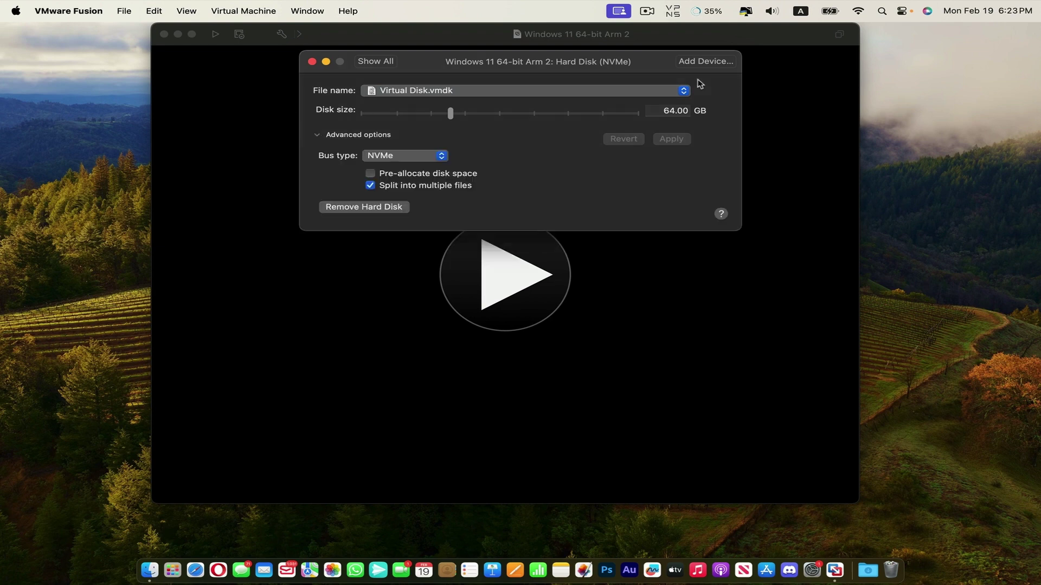
click(434, 157)
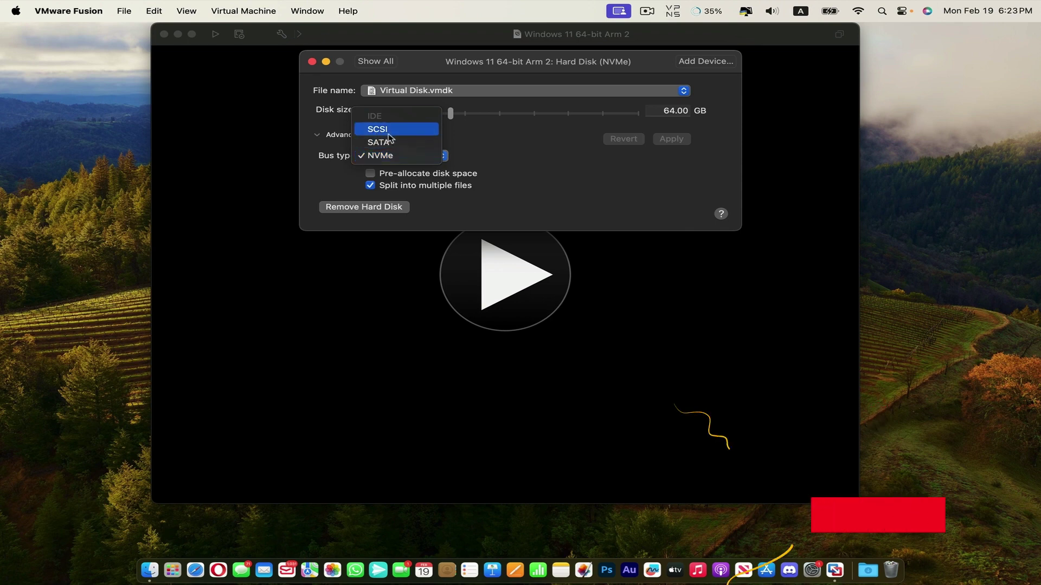
click(398, 160)
click(376, 60)
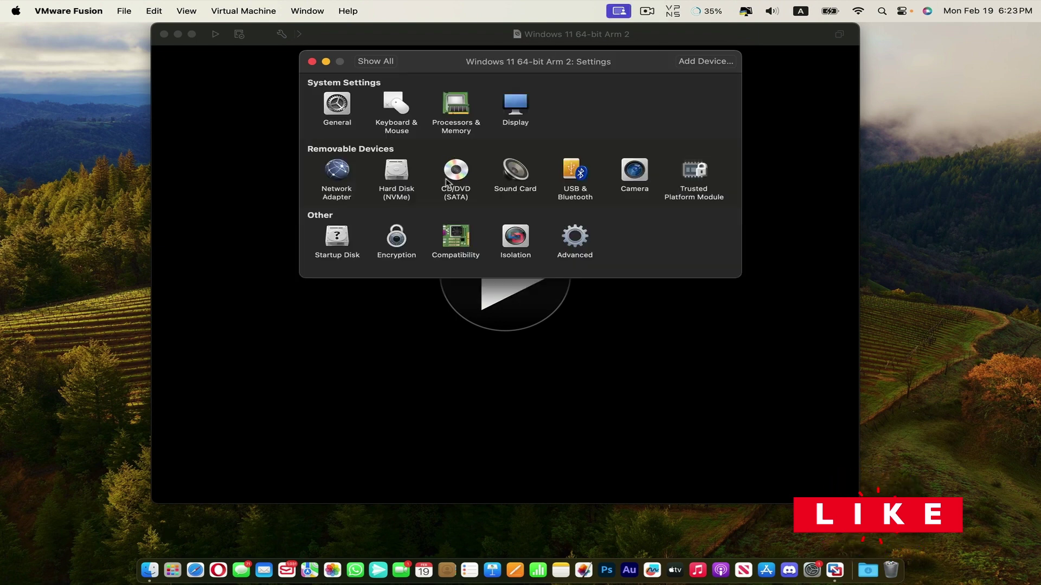
Review the VM's Sound Card, Camera and Trusted Platform Module settings.
click(518, 175)
click(375, 61)
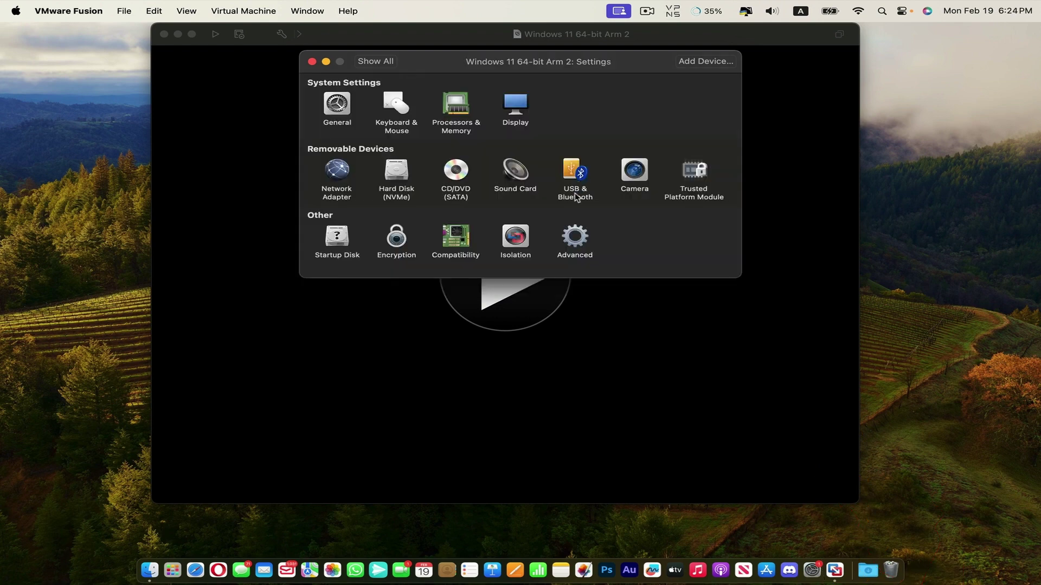
click(635, 174)
click(695, 173)
Check the Startup Disk, Encryption, Compatibility and Isolation settings.
click(337, 234)
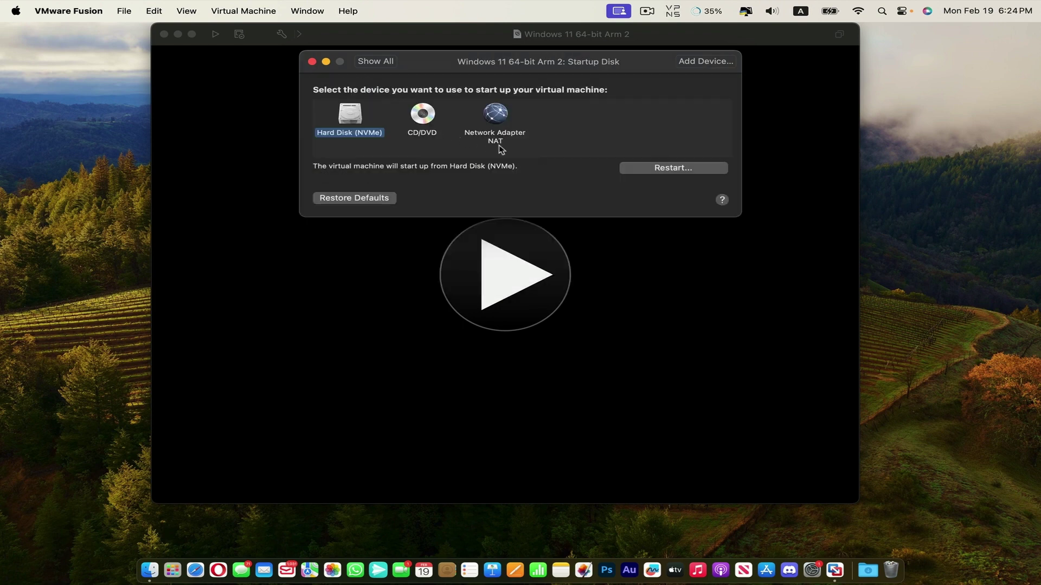
click(376, 61)
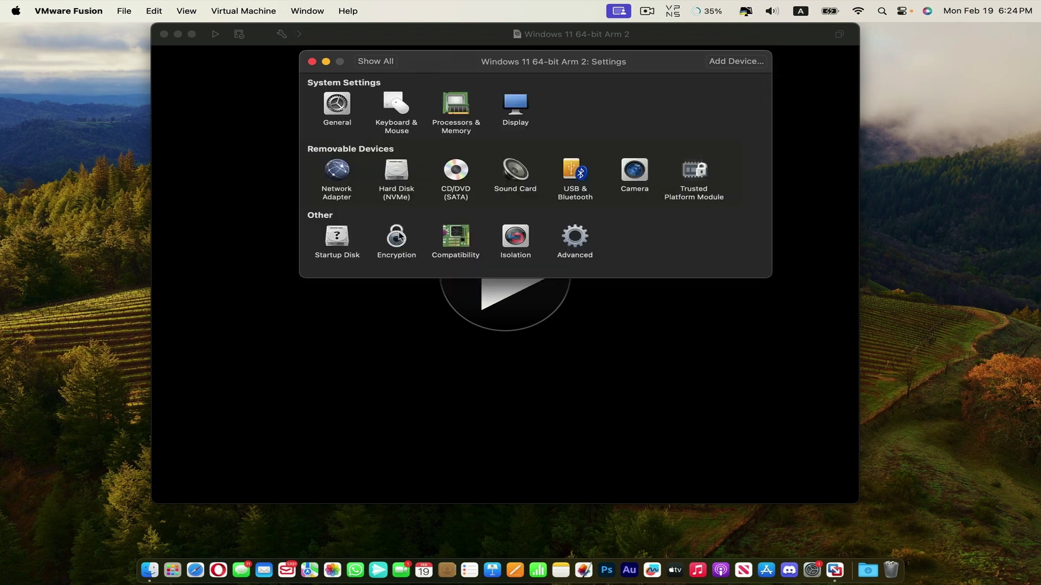
click(397, 239)
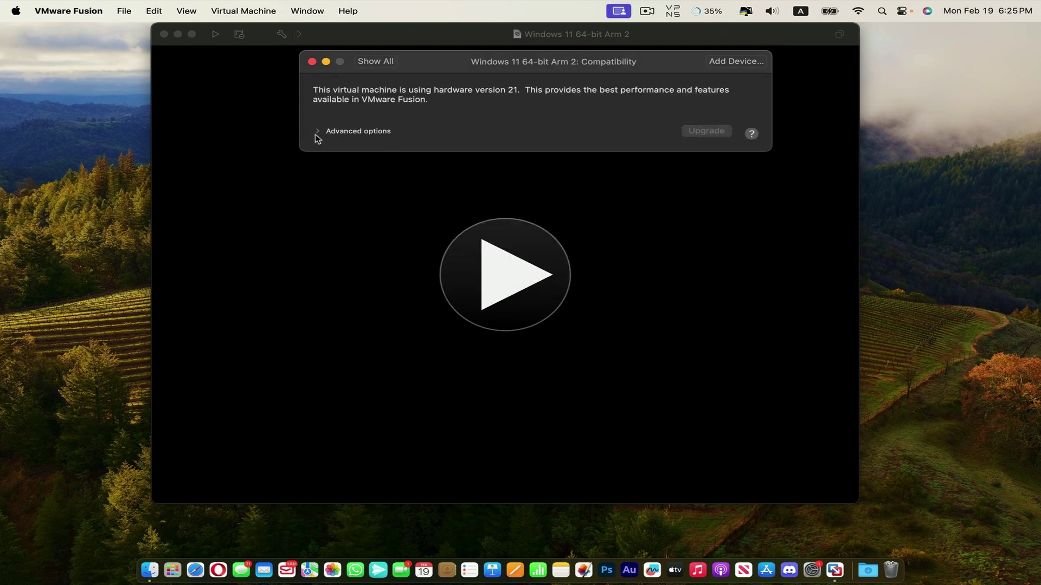
click(319, 131)
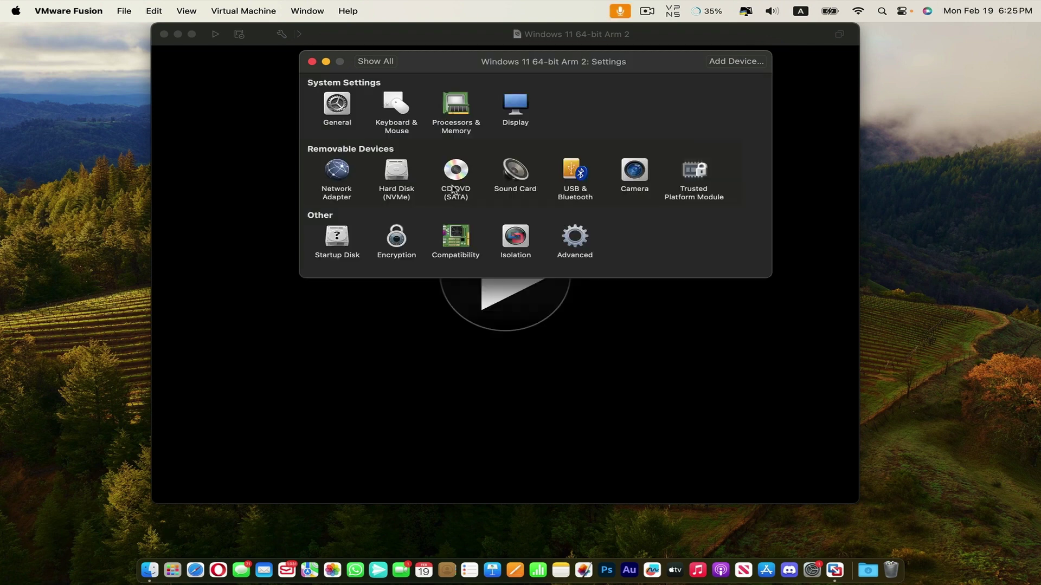
click(515, 233)
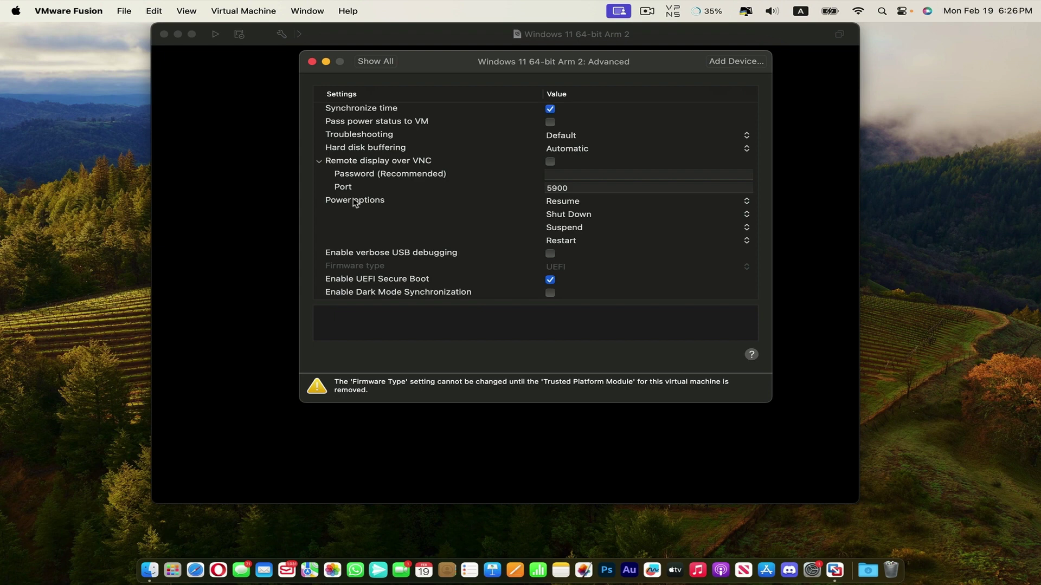
Enable Dark Mode Synchronization in the Advanced pane and return to the settings overview.
scroll(443, 234, down, 1)
click(550, 294)
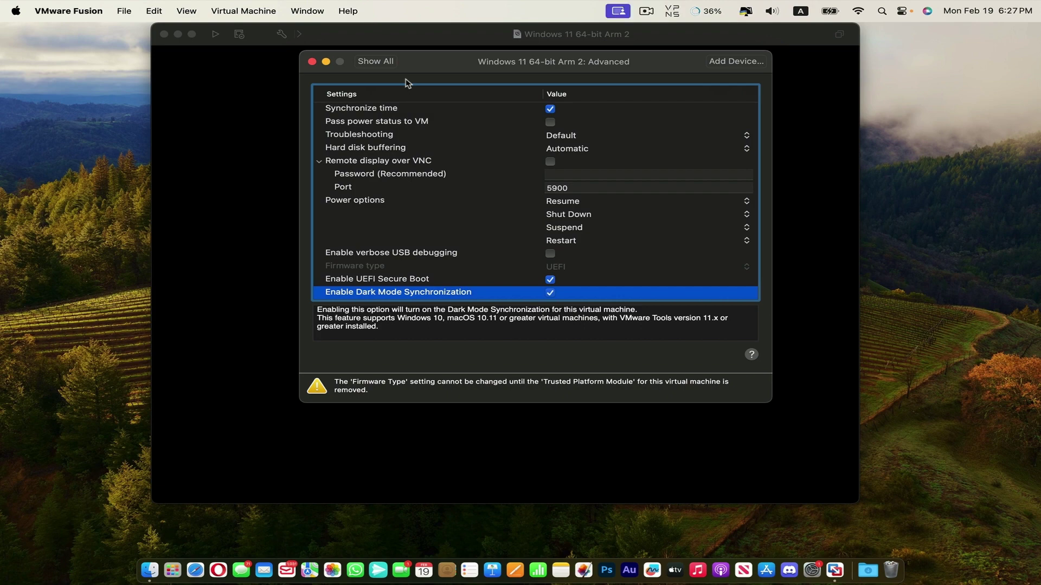
key(super+l)
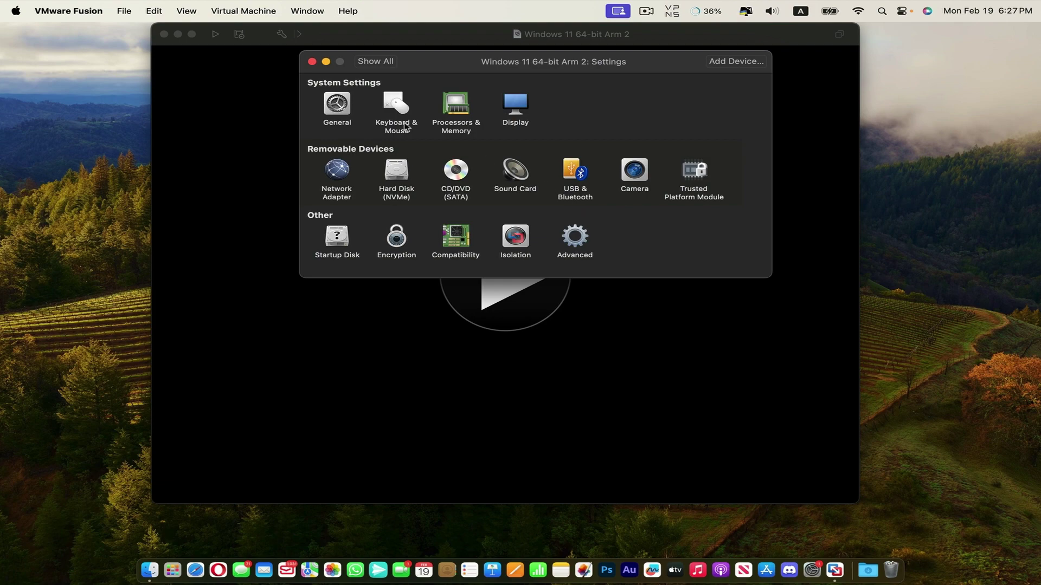
Close Settings, start the Windows 11 VM, and dismiss its lock screen.
click(311, 61)
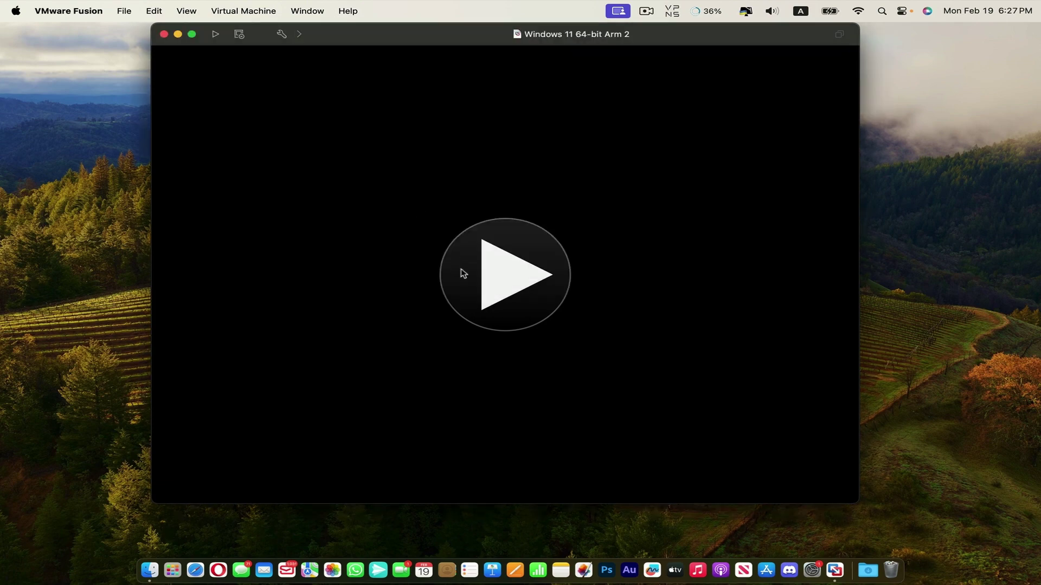
click(477, 277)
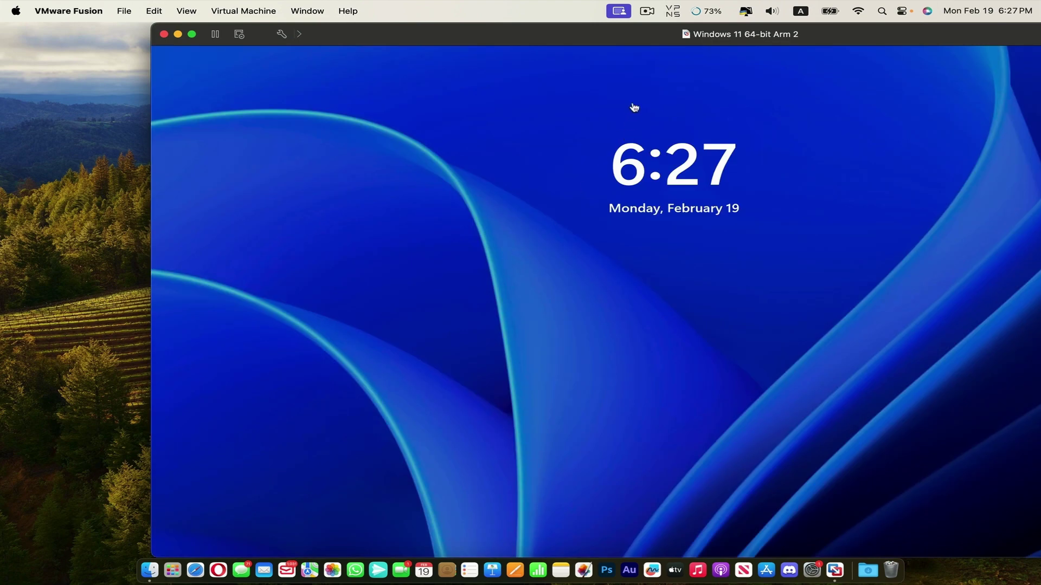
double_click(654, 36)
key(space)
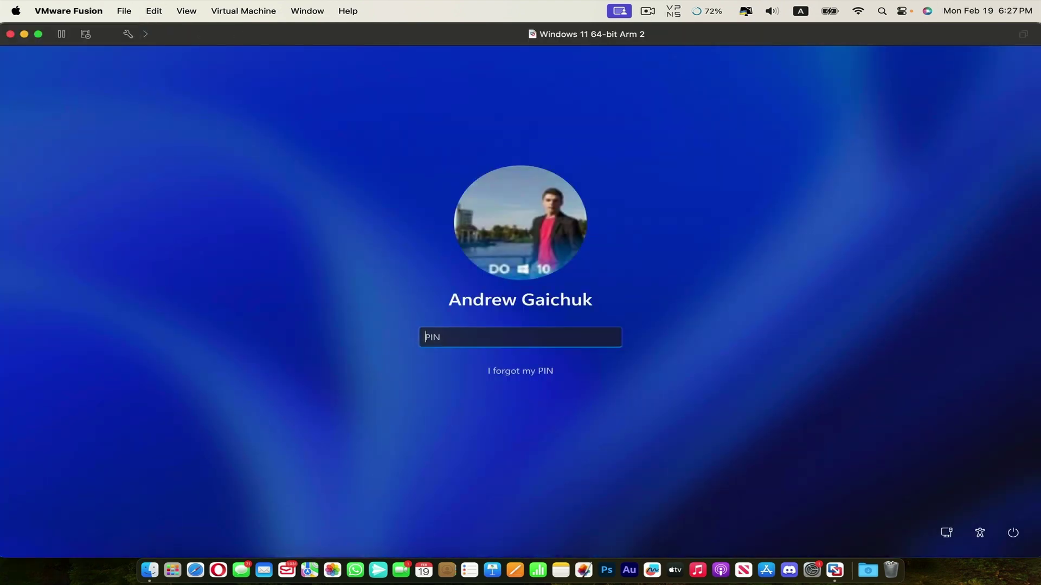
Enter the sign-in PIN, skip customization and Android linking, decline Microsoft 365, and reach the desktop.
text(1234)
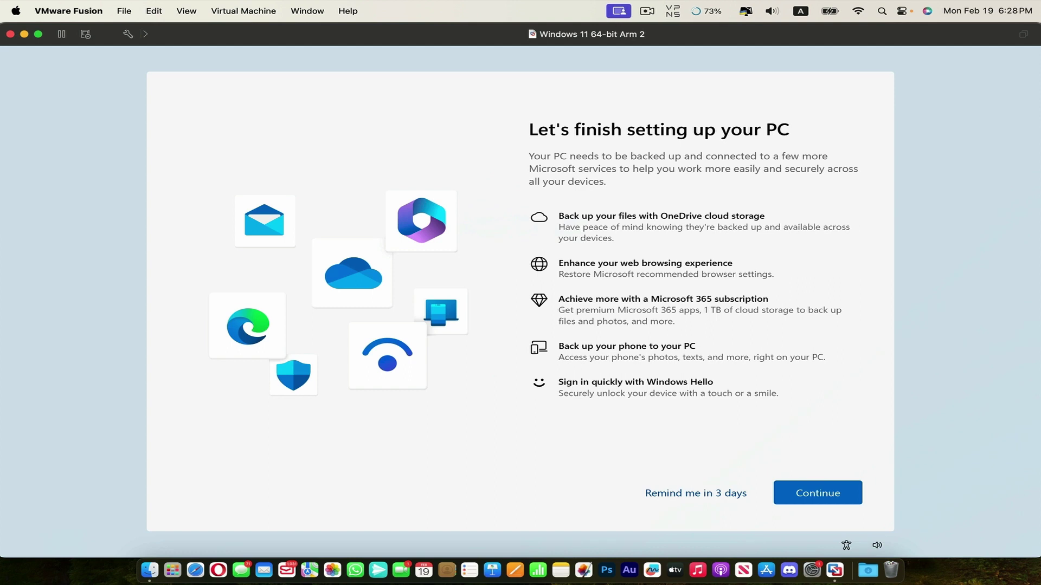
click(690, 492)
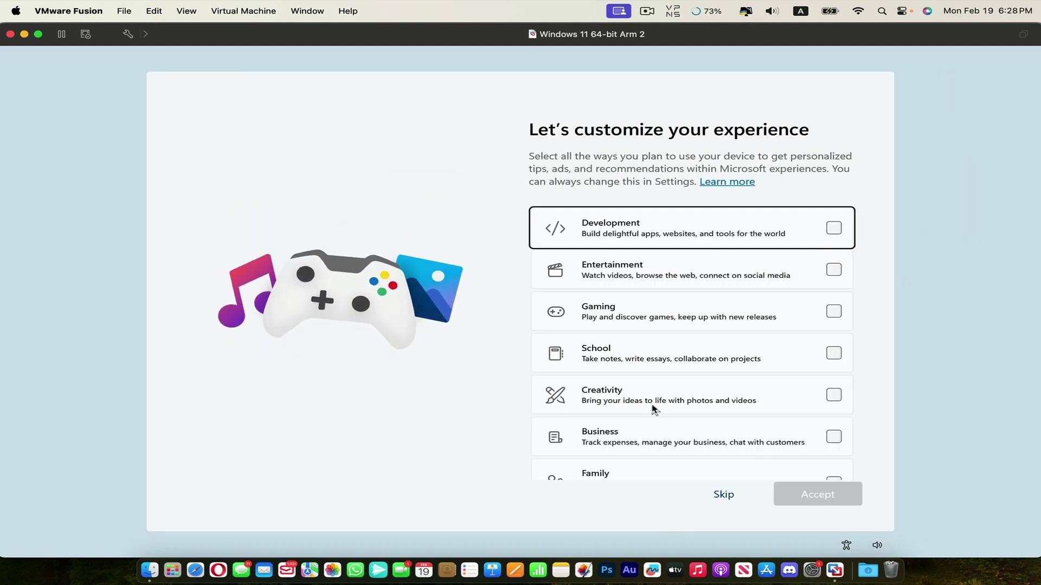
click(725, 500)
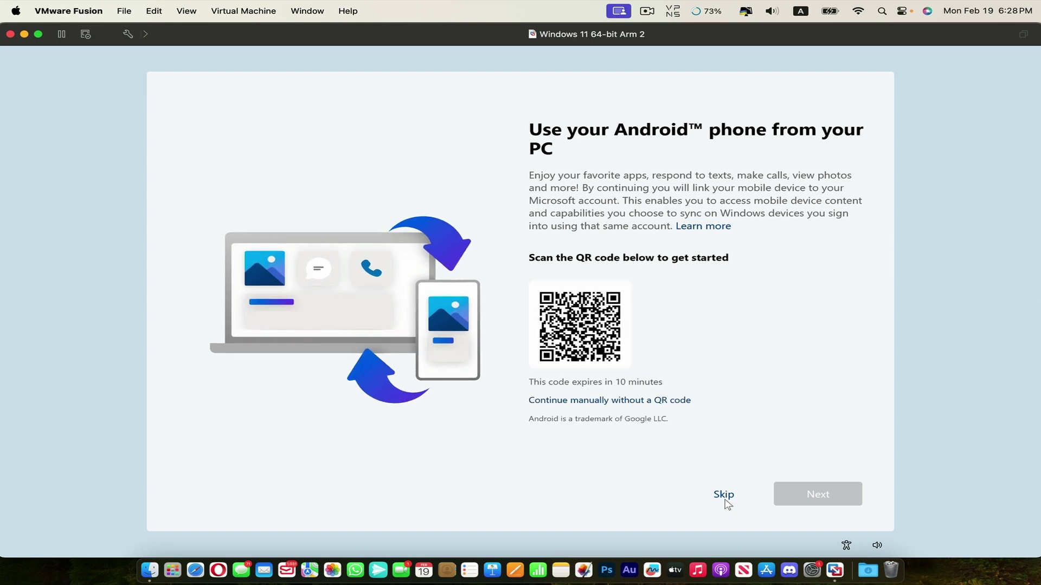
click(725, 500)
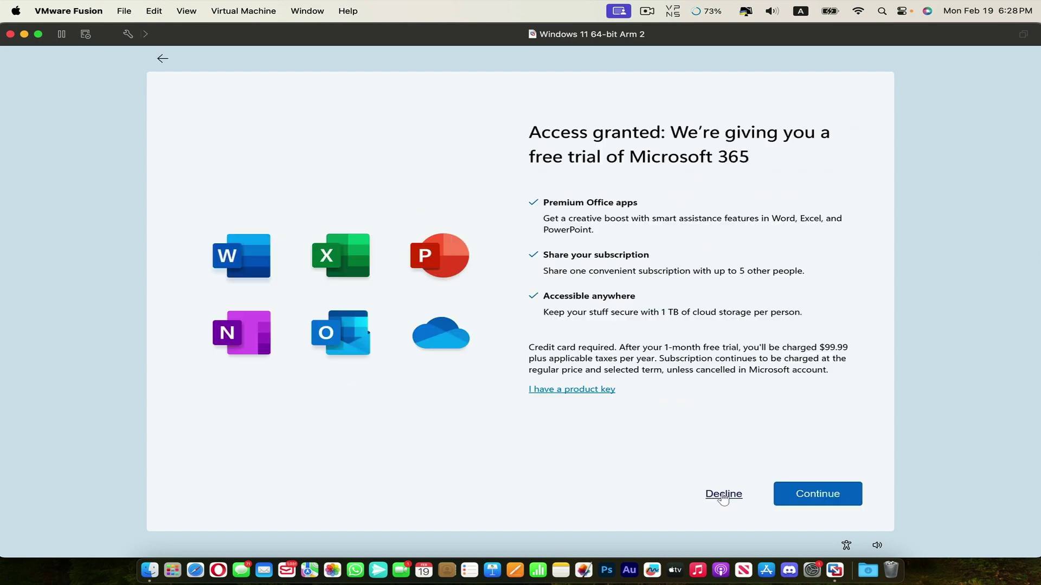
click(721, 495)
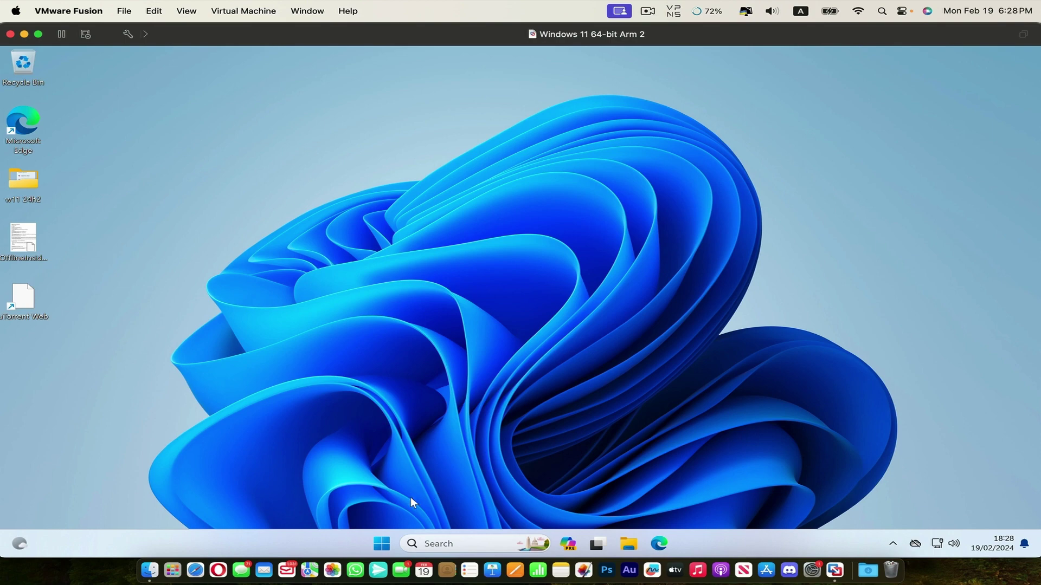
click(381, 544)
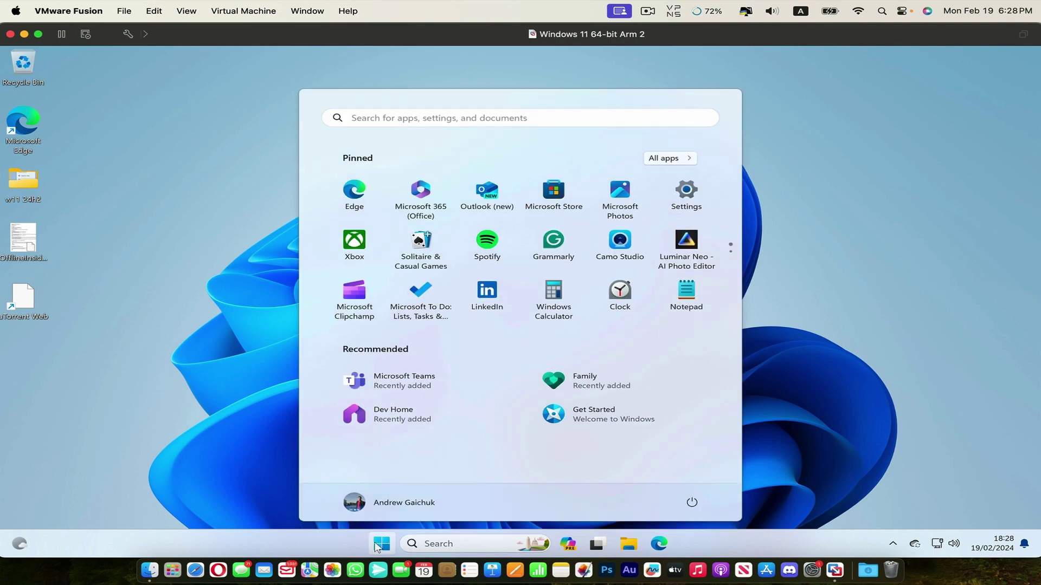
click(689, 200)
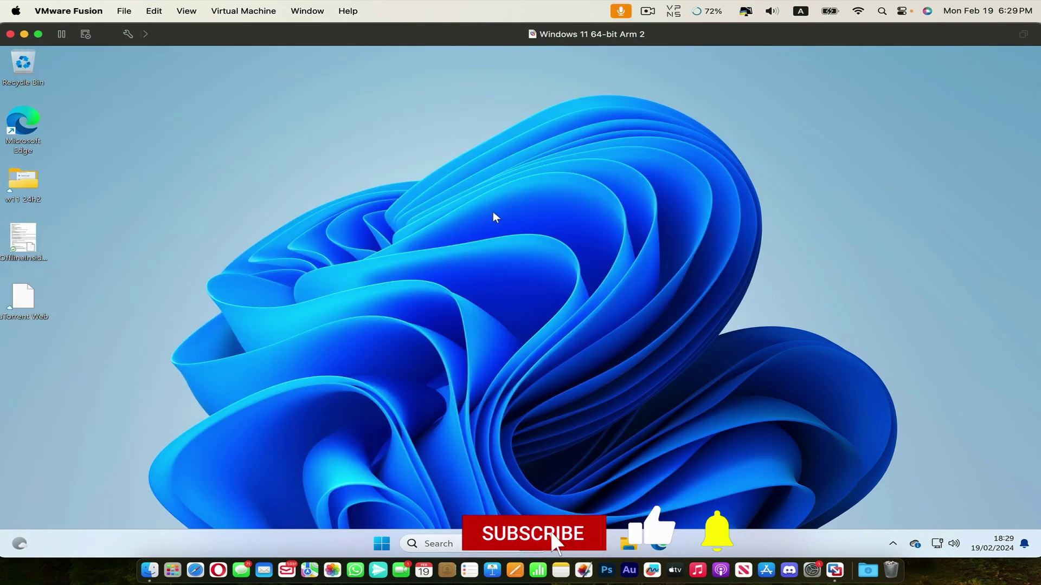